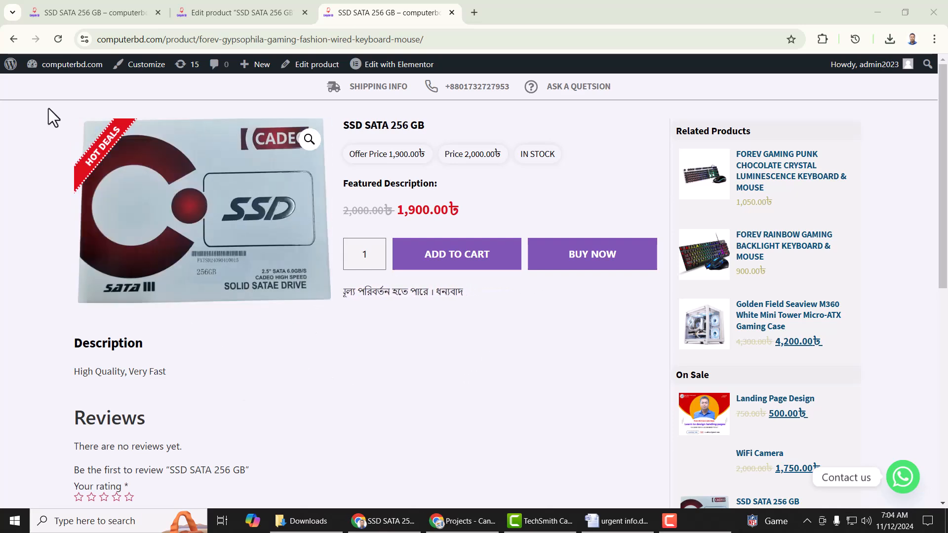
- Switch to the first tab showing the SSD SATA 256 GB product page
left_click(122, 12)
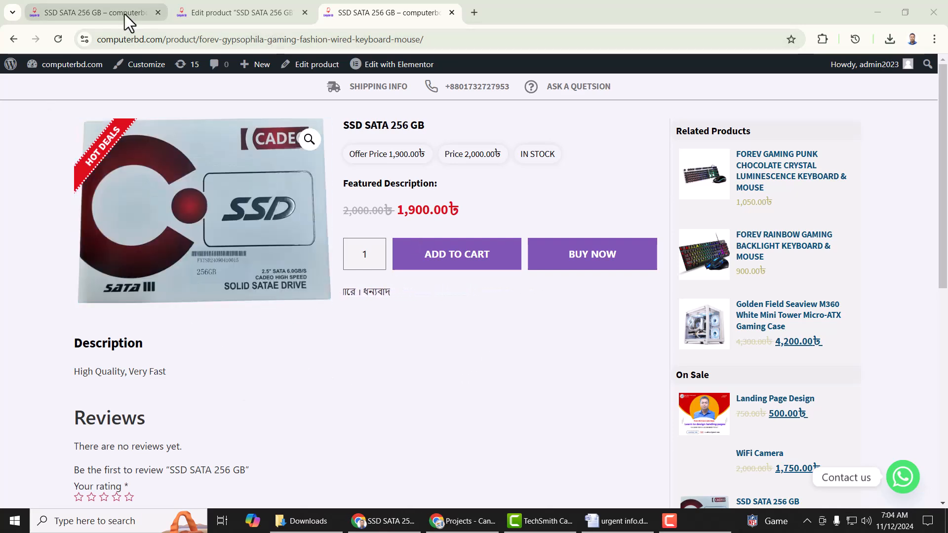
- Change the address to computerbd.com/admin to load the WordPress admin Dashboard
left_click(451, 38)
left_click(474, 39)
key("BackSpace")
key("BackSpace")
key("BackSpace")
key("BackSpace")
key("BackSpace")
key("BackSpace")
key("BackSpace")
key("BackSpace")
key("BackSpace")
key("BackSpace")
key("BackSpace")
key("BackSpace")
key("BackSpace")
key("BackSpace")
key("BackSpace")
key("BackSpace")
key("BackSpace")
key("BackSpace")
key("BackSpace")
key("BackSpace")
key("BackSpace")
key("BackSpace")
key("BackSpace")
key("BackSpace")
key("BackSpace")
key("BackSpace")
key("BackSpace")
key("BackSpace")
key("BackSpace")
key("BackSpace")
key("BackSpace")
key("BackSpace")
key("BackSpace")
key("BackSpace")
key("BackSpace")
key("BackSpace")
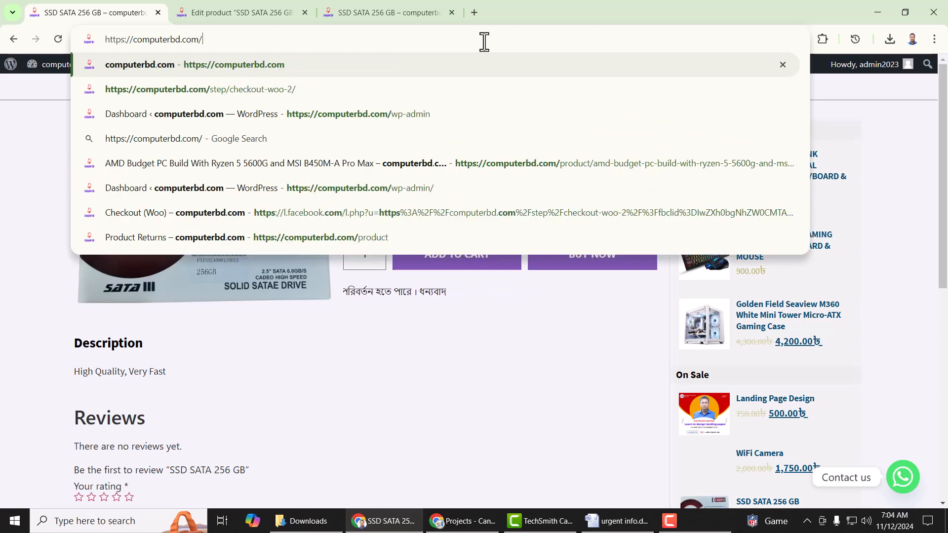
type("admin")
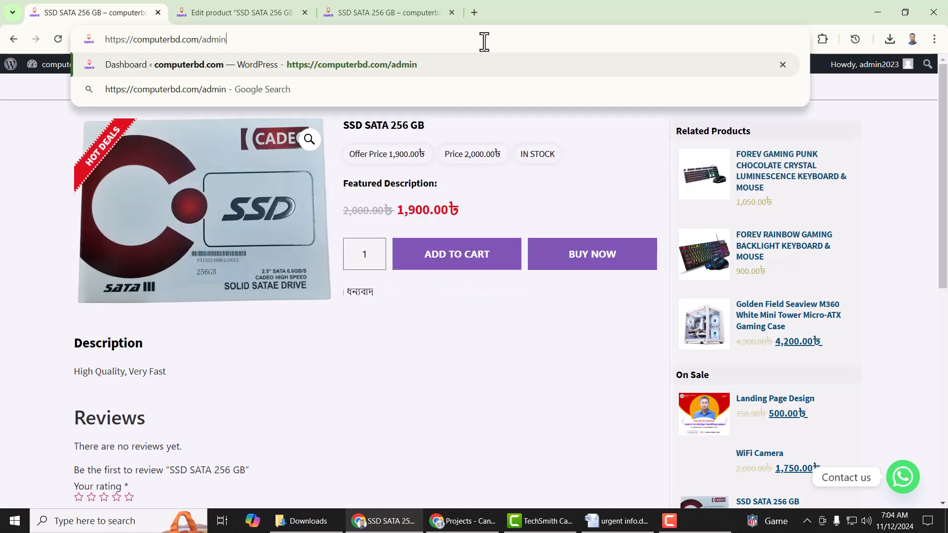
key("Return")
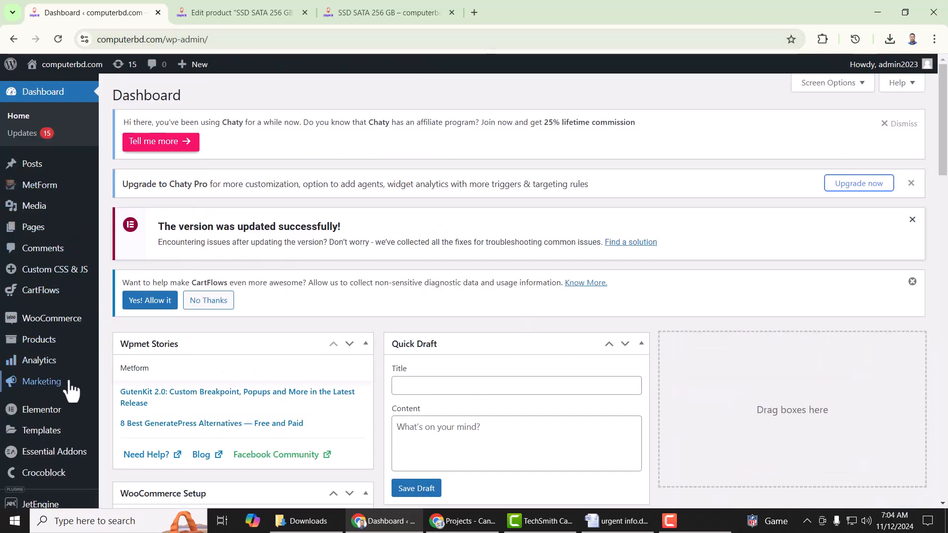
scroll(62, 429, "down", 2)
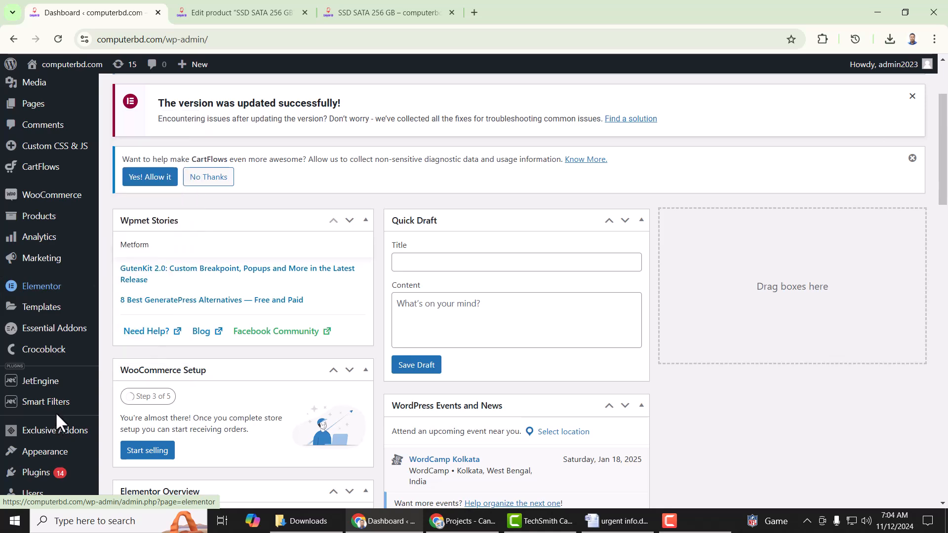
scroll(67, 323, "down", 2)
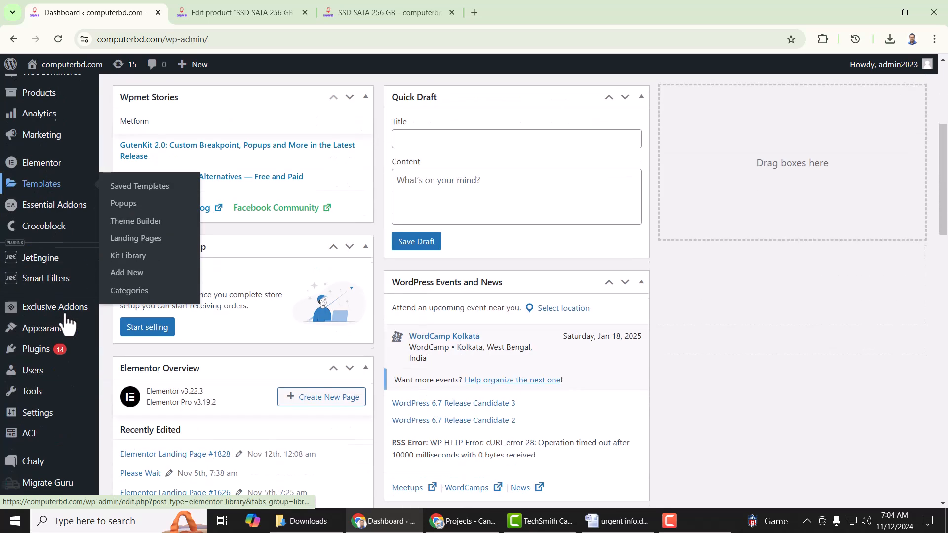
mouse_move(33, 355)
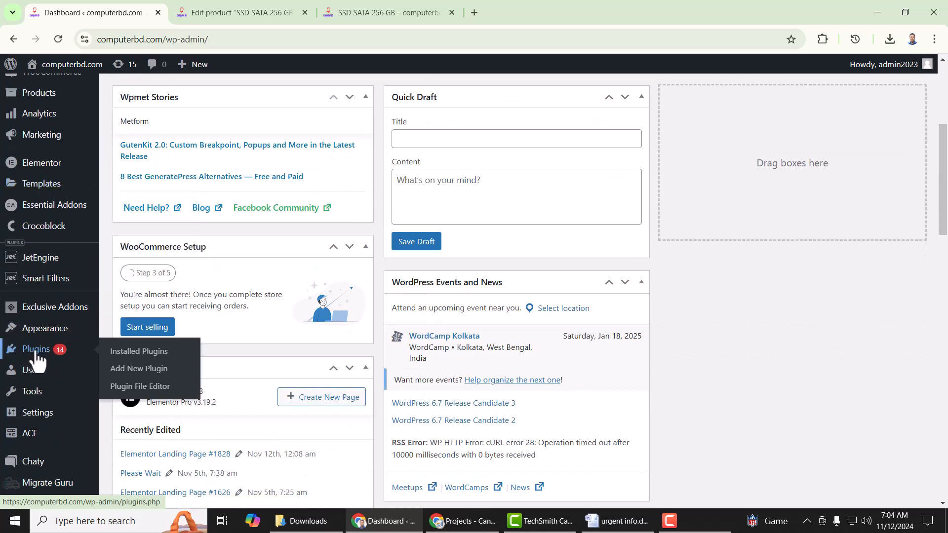
- Search Add New Plugin for 'addtoany' and review the AddToAny Share Buttons result
left_click(142, 378)
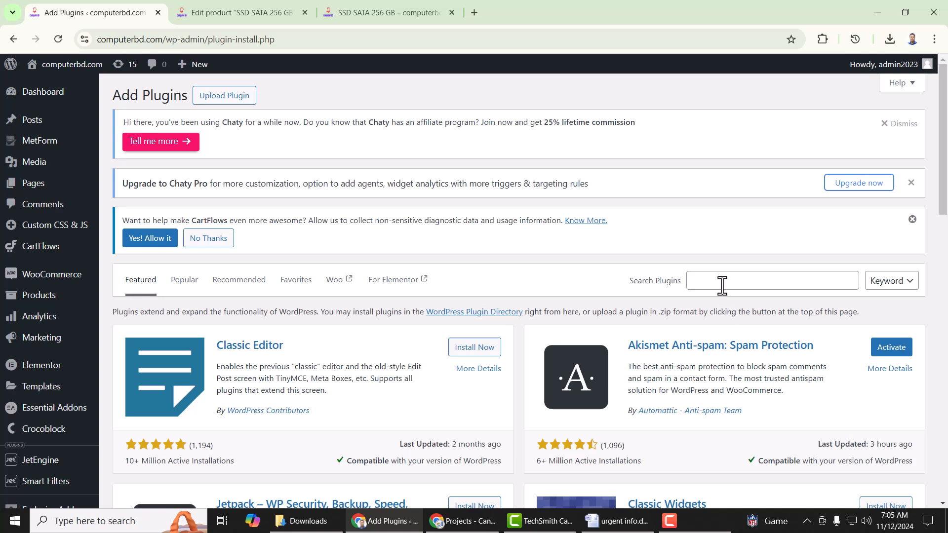
left_click(722, 281)
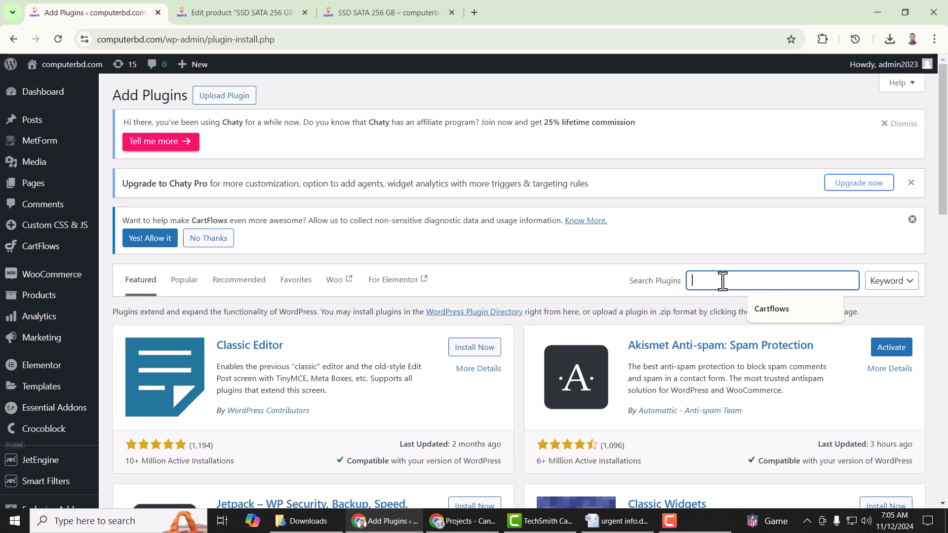
type("a")
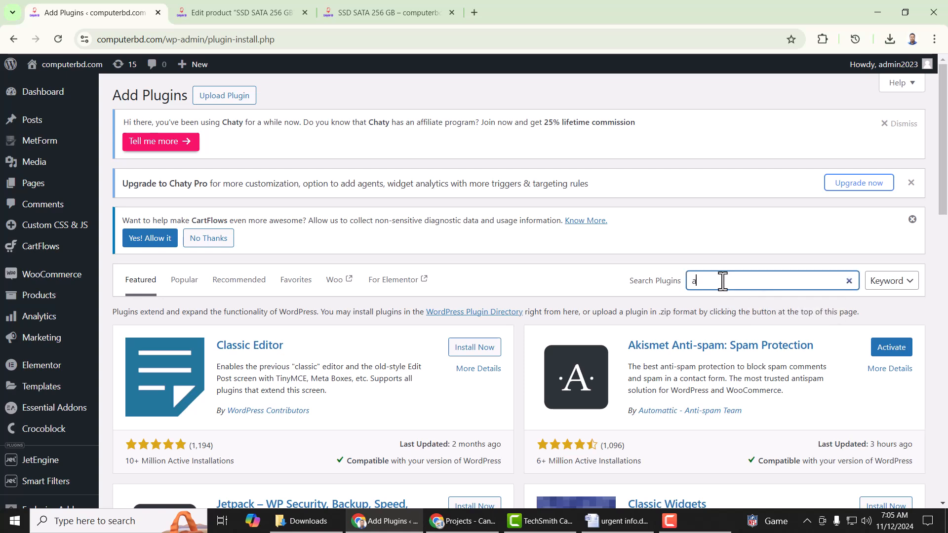
type("ddtoany")
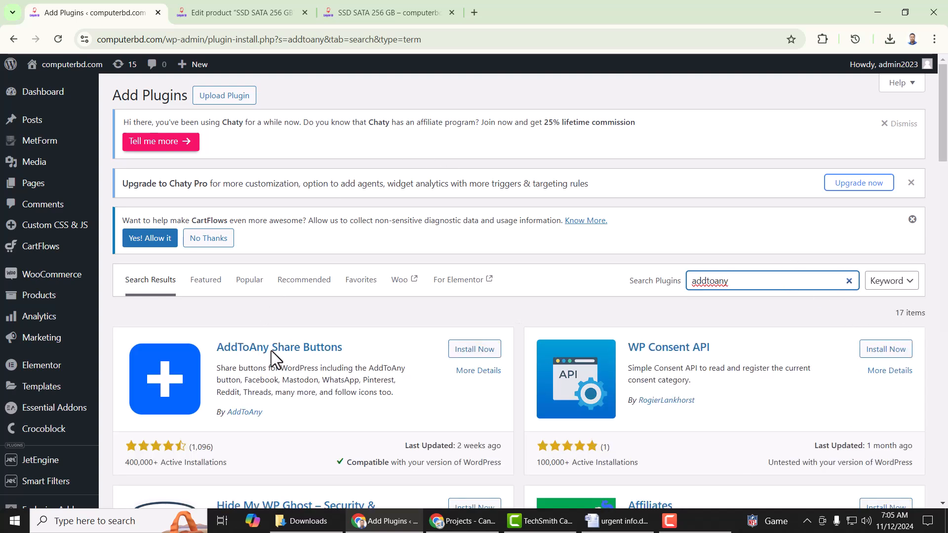
scroll(394, 396, "down", 1)
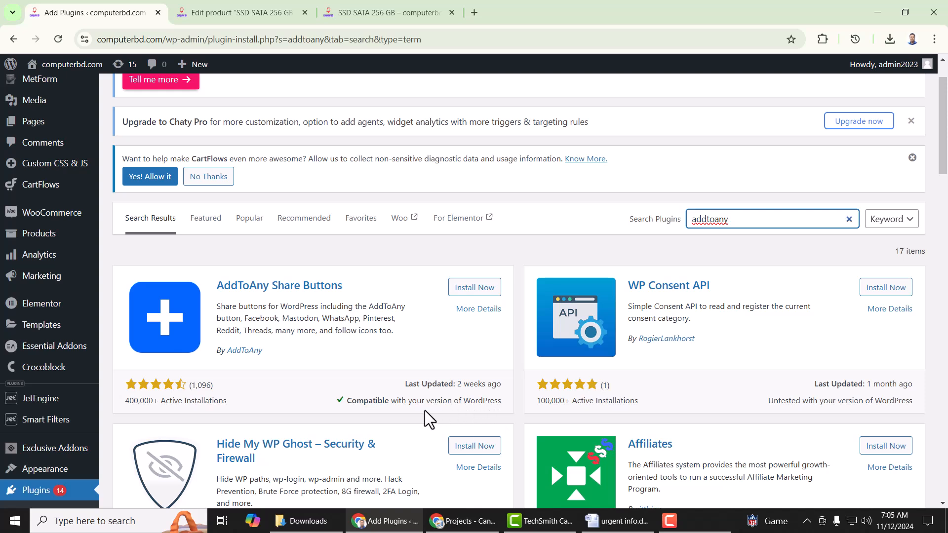
left_click_drag(457, 384, 501, 384)
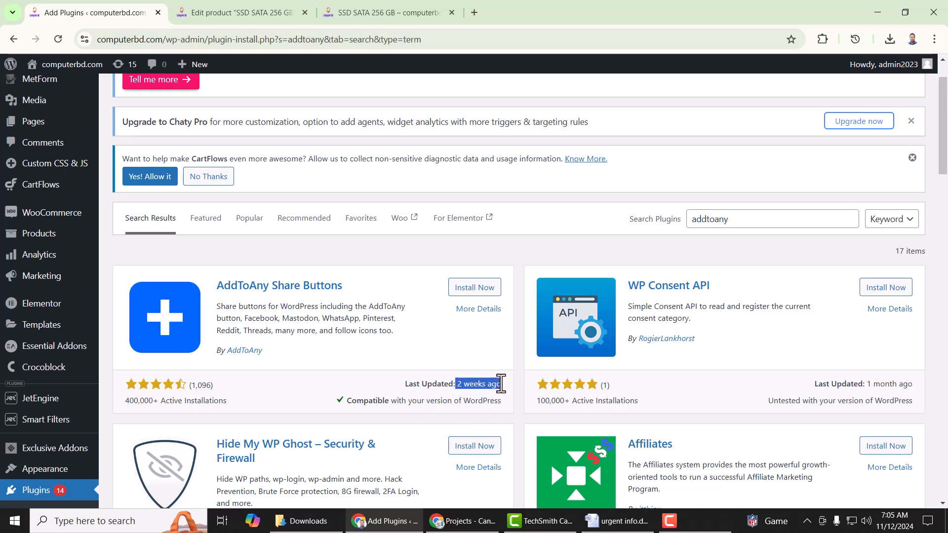
left_click(295, 394)
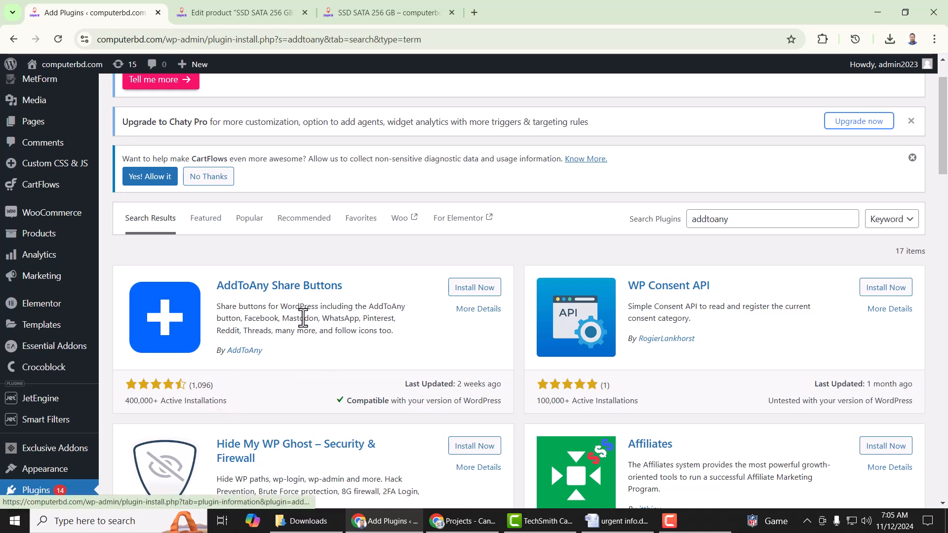
- Install the AddToAny Share Buttons plugin from the search results
left_click(477, 292)
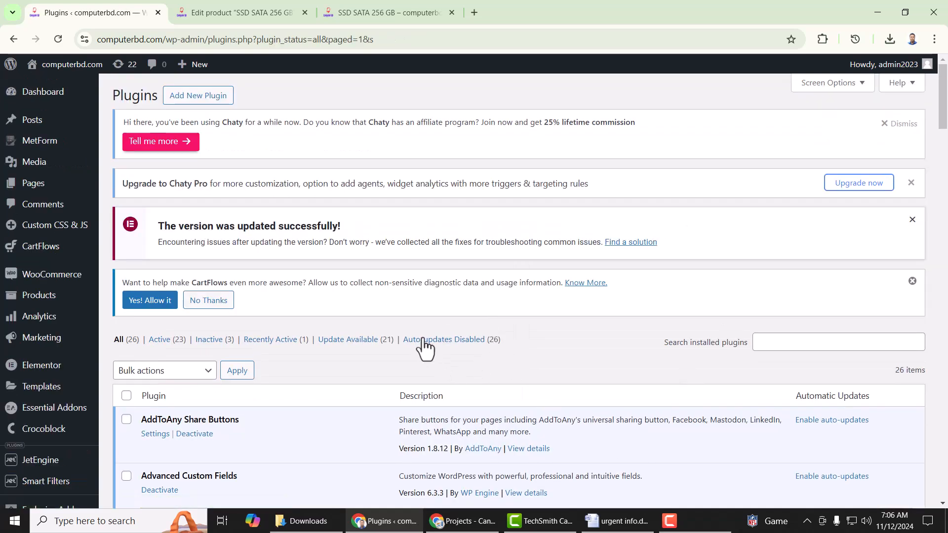
- Go to the Settings page and dismiss the AddToAny setup tip
scroll(446, 324, "down", 6)
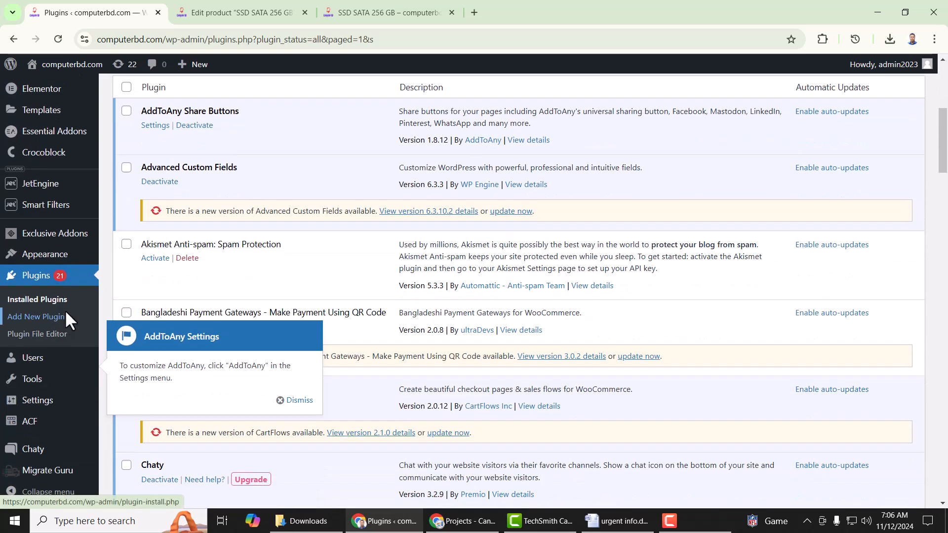
mouse_move(38, 403)
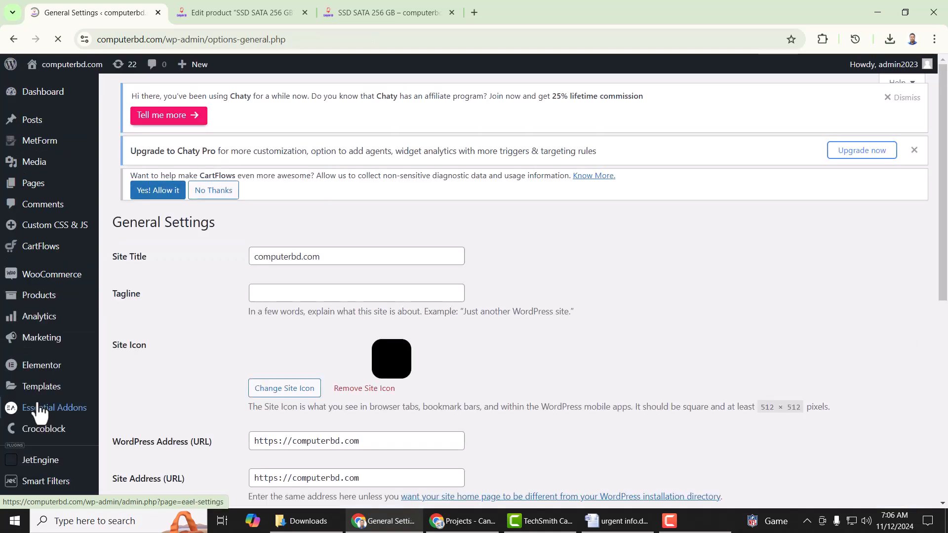
scroll(45, 399, "down", 5)
scroll(48, 382, "down", 3)
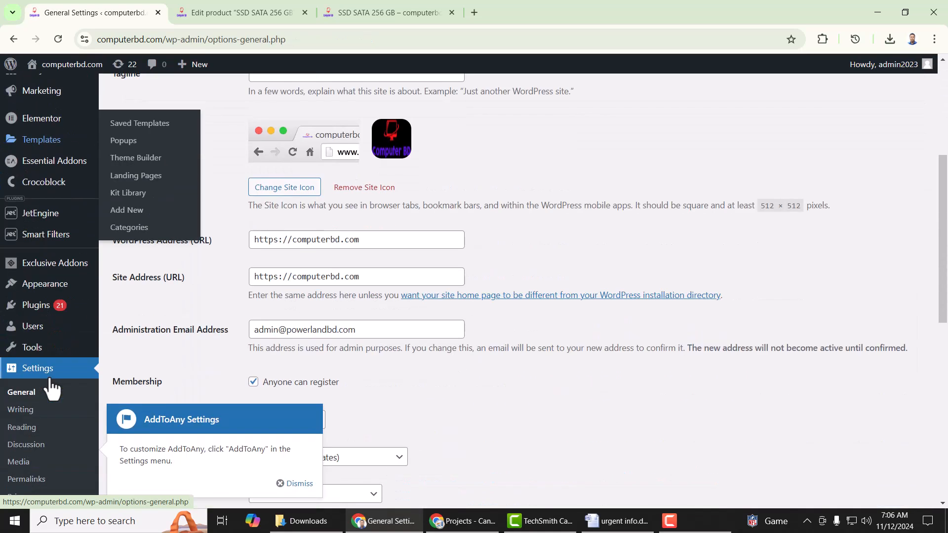
scroll(46, 377, "down", 2)
scroll(39, 377, "down", 3)
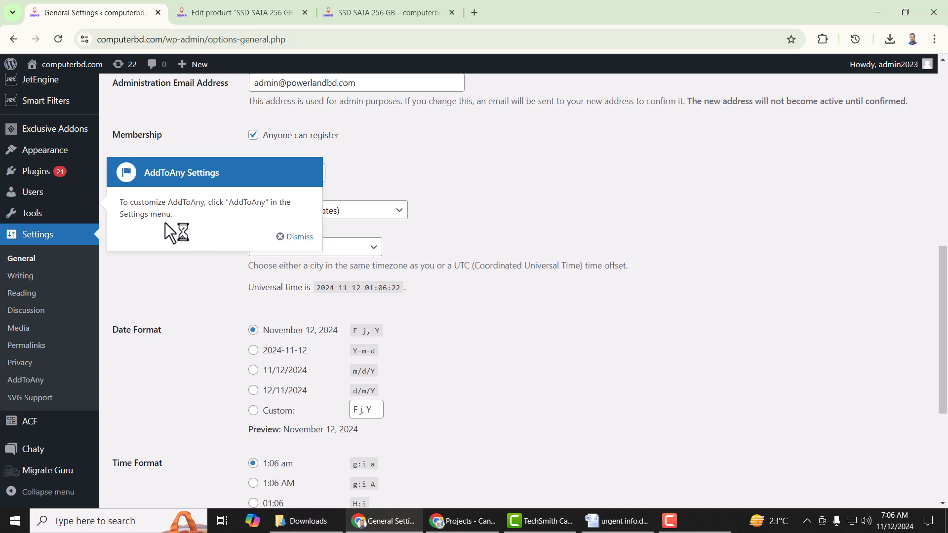
left_click(282, 238)
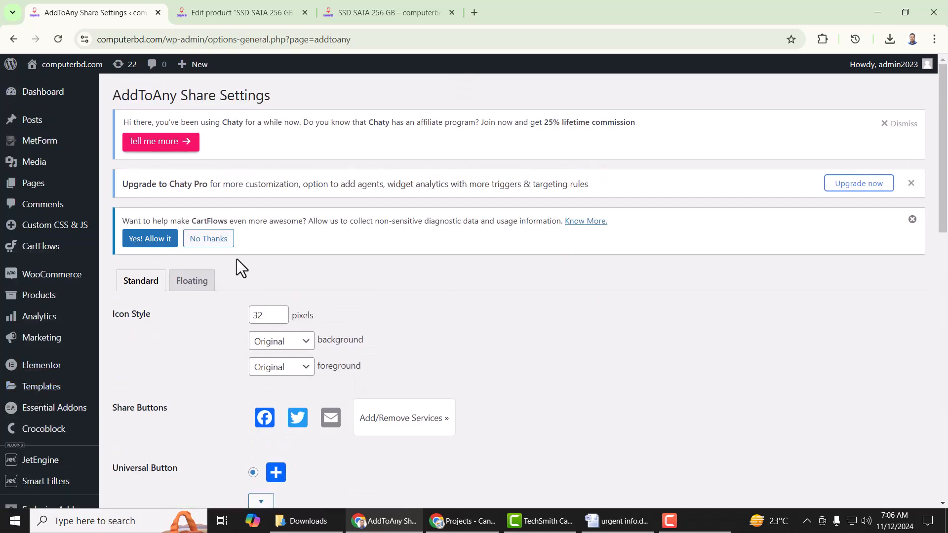
left_click(193, 285)
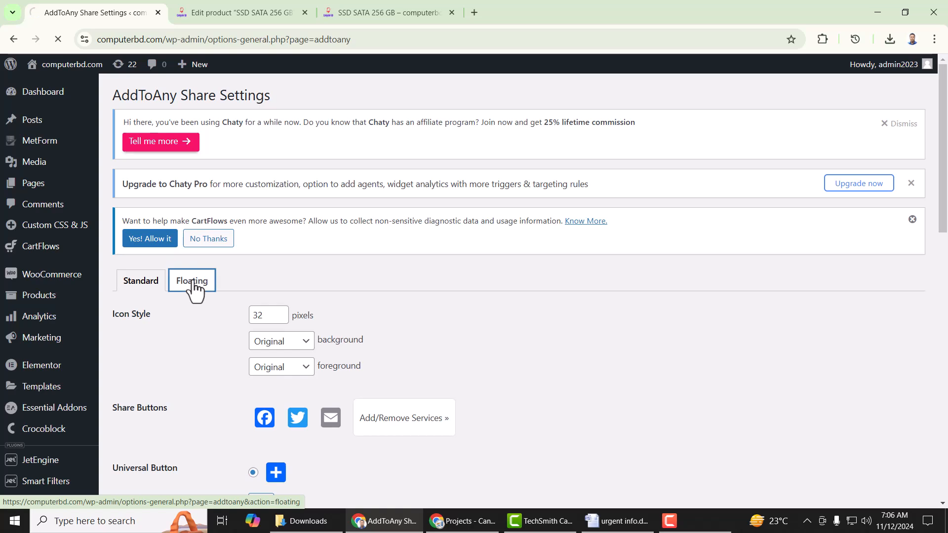
left_click(148, 289)
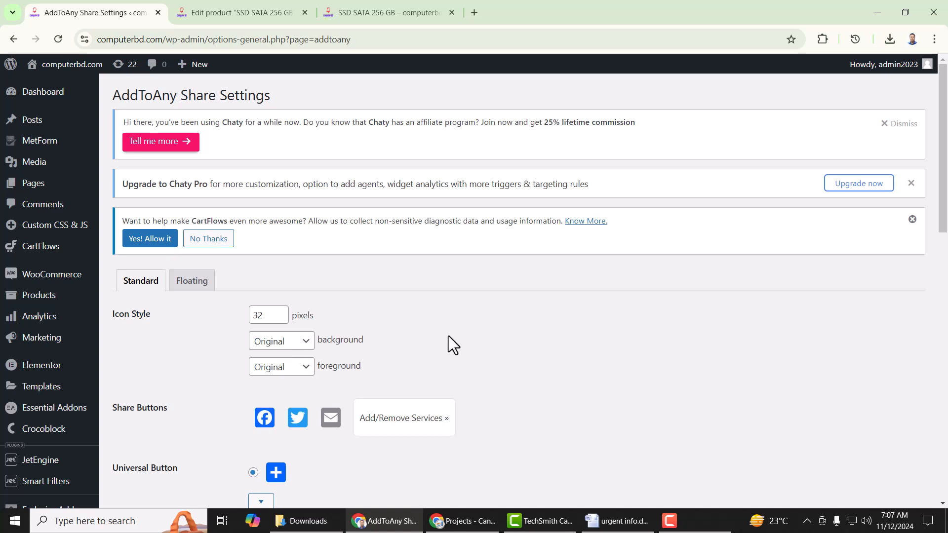
scroll(514, 330, "down", 3)
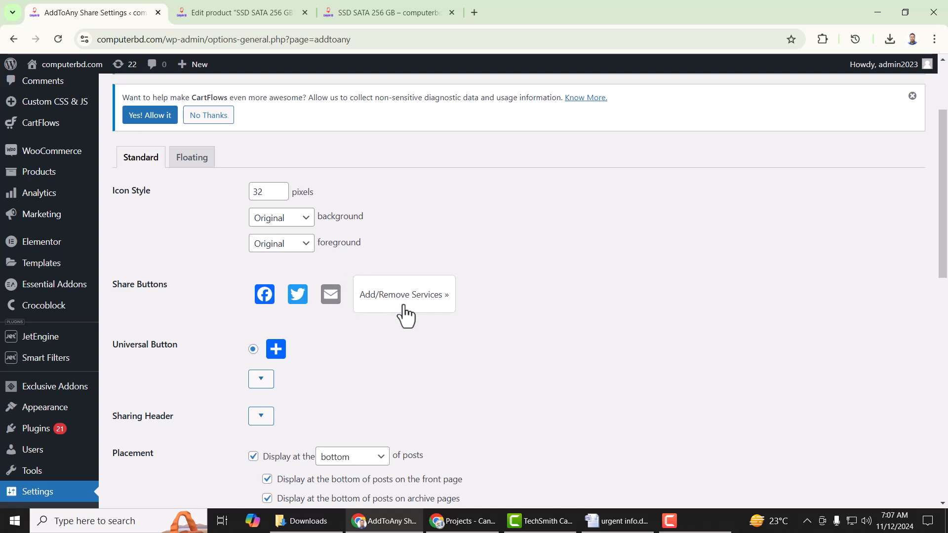
- Add WhatsApp to the AddToAny share services
left_click(433, 302)
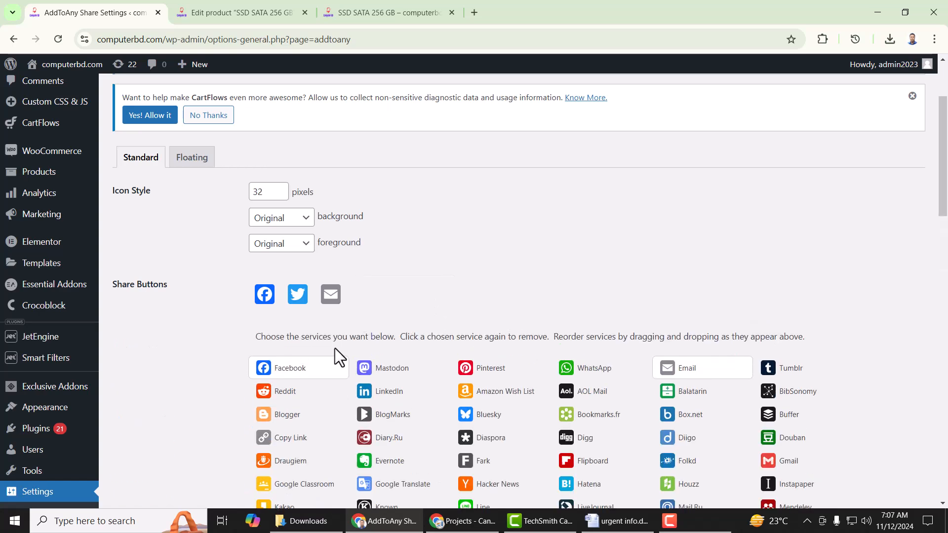
scroll(591, 347, "down", 5)
scroll(594, 355, "down", 1)
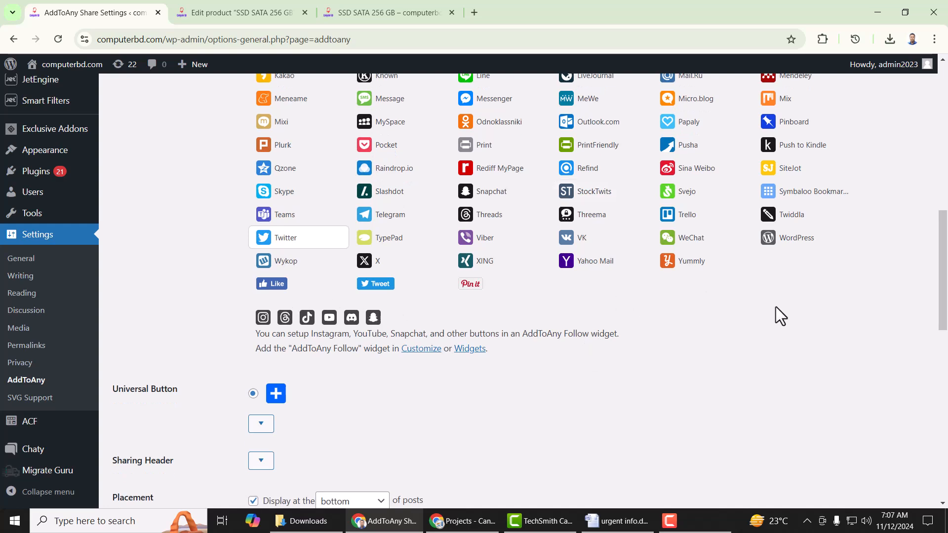
scroll(775, 307, "up", 5)
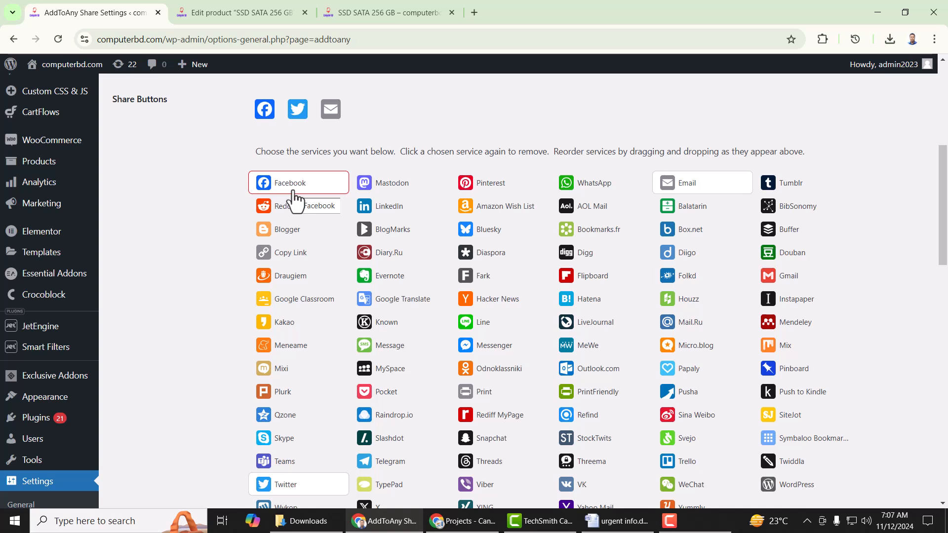
scroll(457, 296, "down", 1)
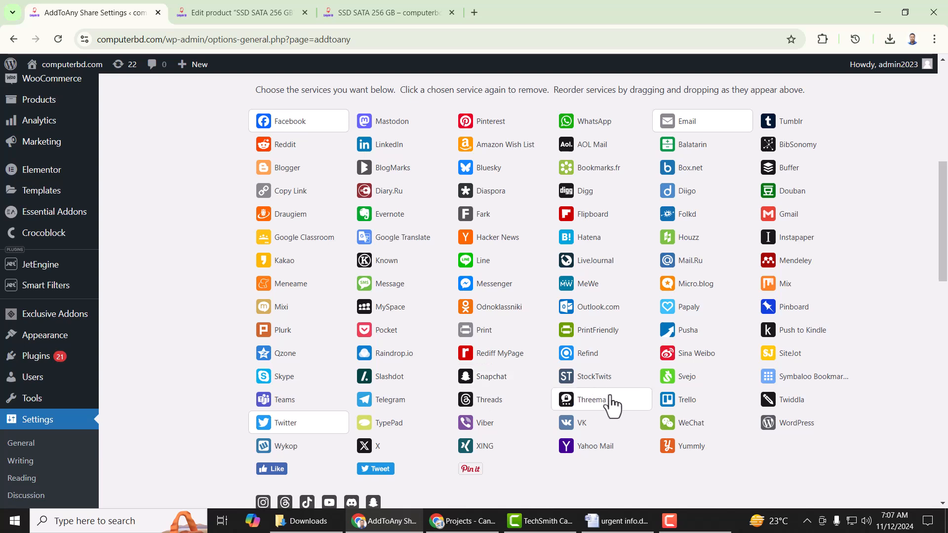
scroll(630, 252, "up", 1)
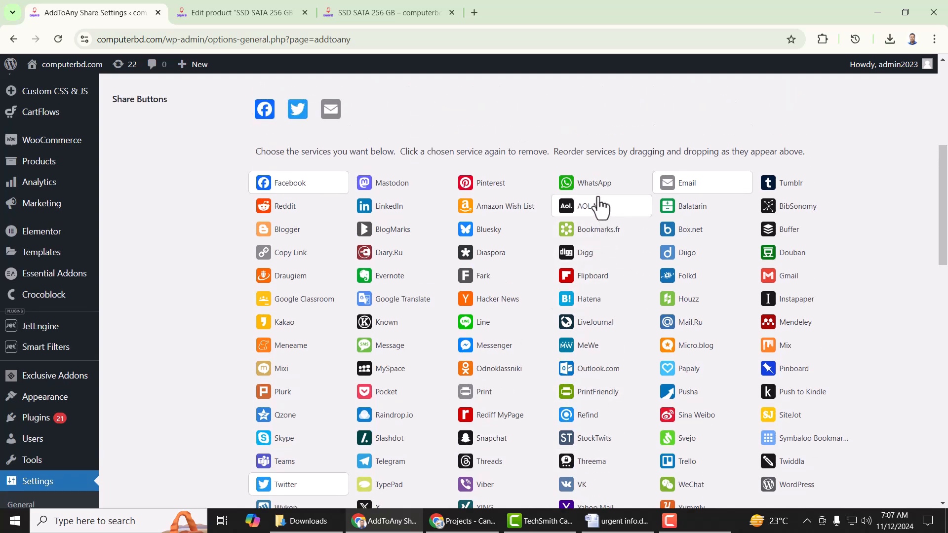
left_click(600, 186)
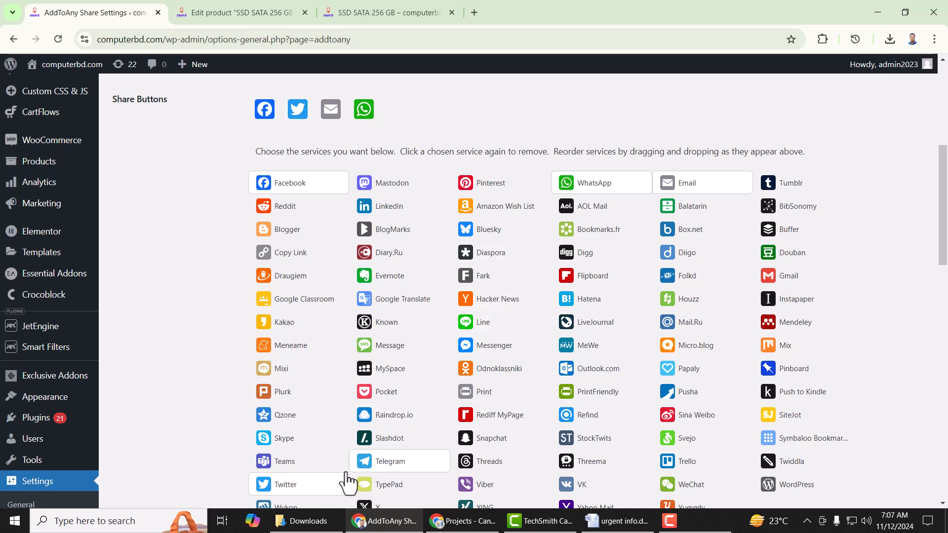
- Remove Twitter and move WhatsApp between Facebook and Email
left_click(317, 488)
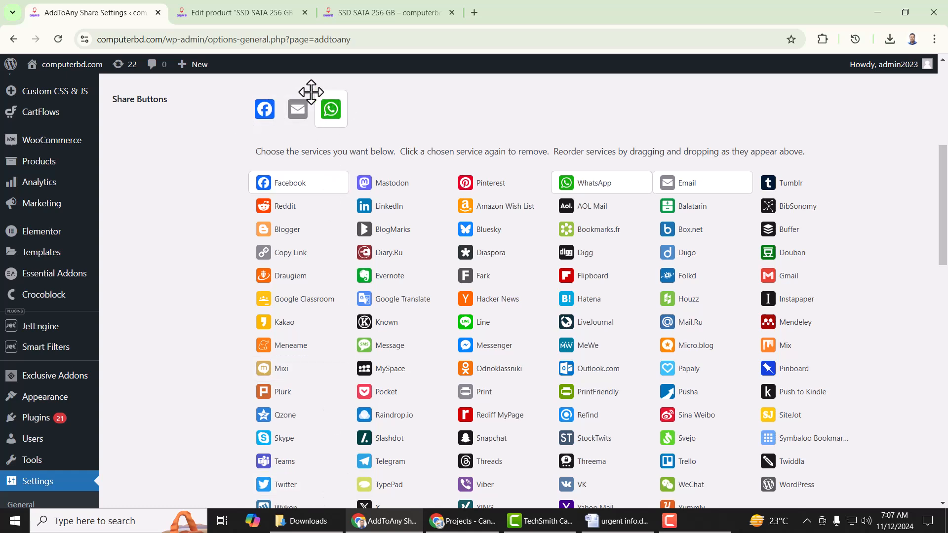
left_click_drag(324, 118, 298, 115)
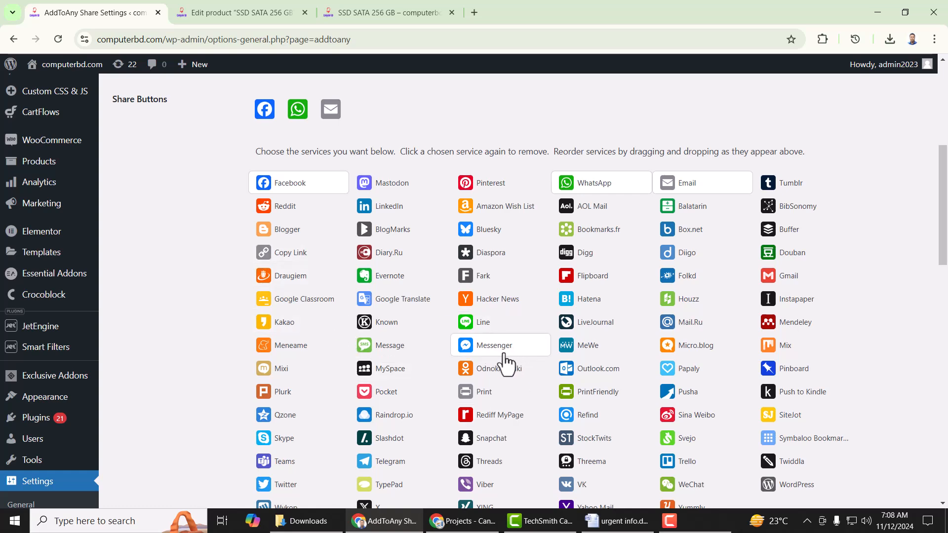
scroll(815, 364, "down", 3)
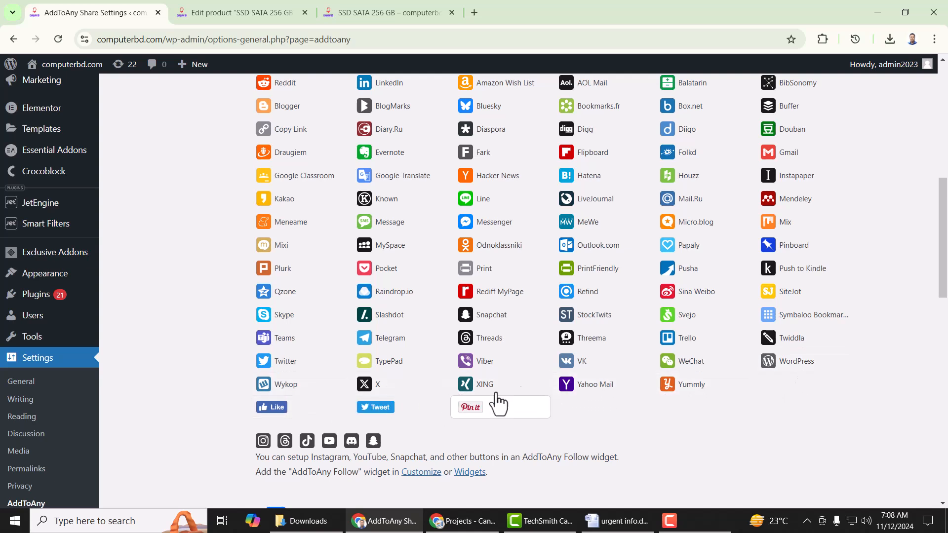
scroll(896, 307, "up", 2)
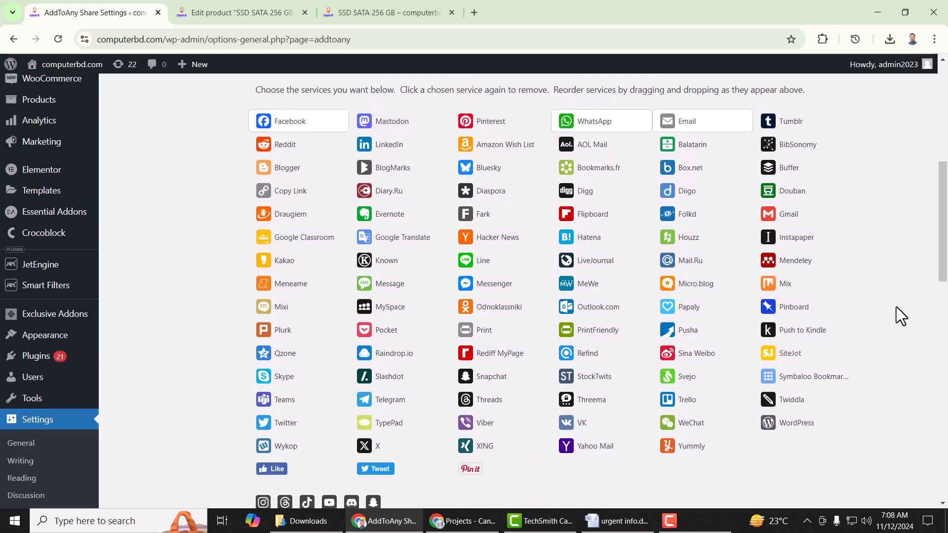
scroll(806, 376, "up", 4)
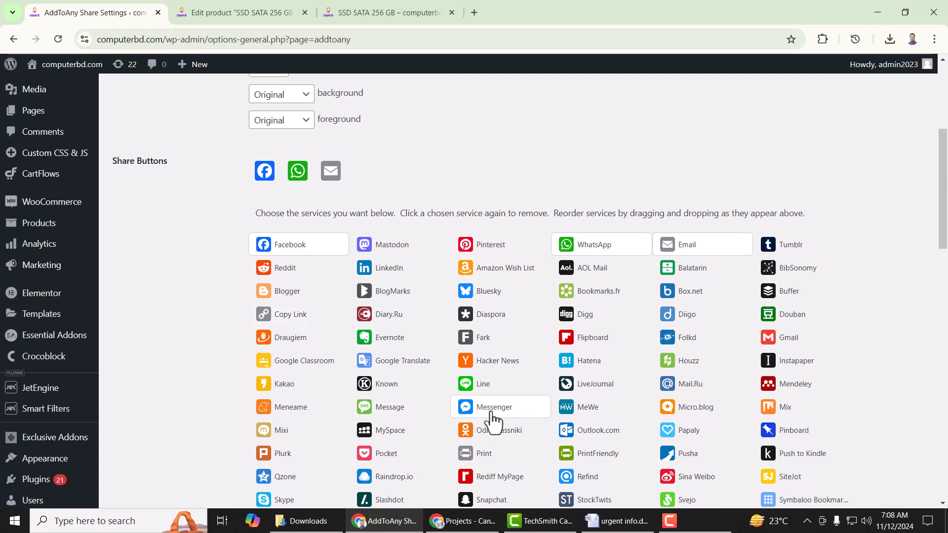
- Add Messenger and Copy Link, placing Messenger between WhatsApp and Email
left_click_drag(495, 412, 367, 181)
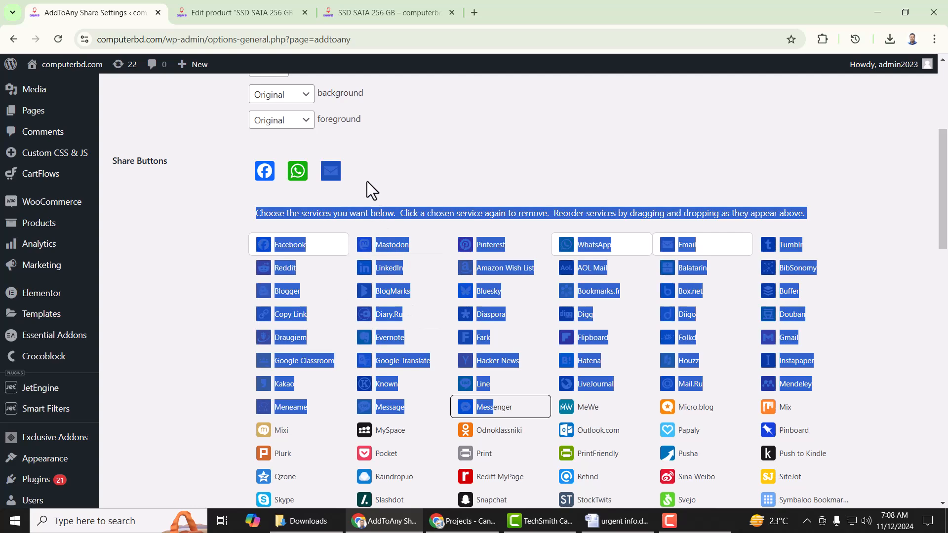
left_click(438, 165)
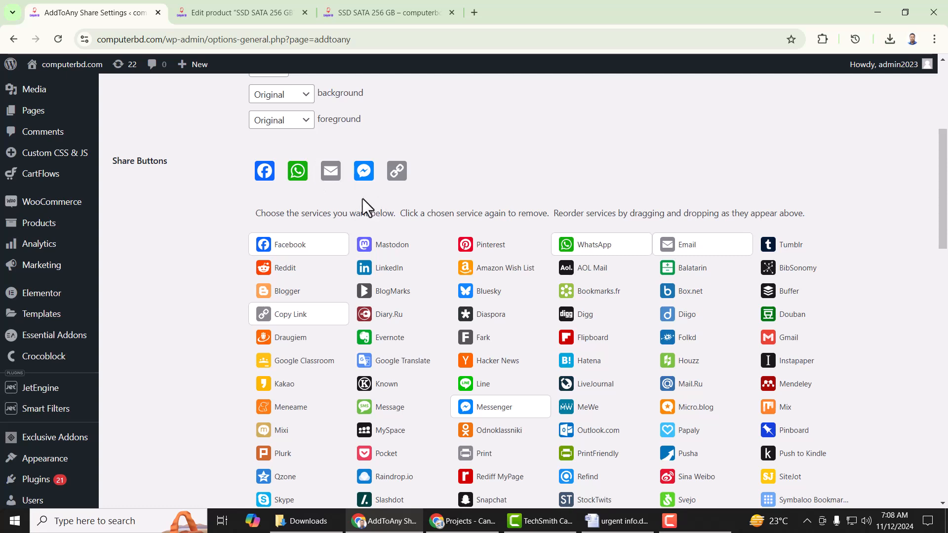
left_click_drag(366, 177, 325, 176)
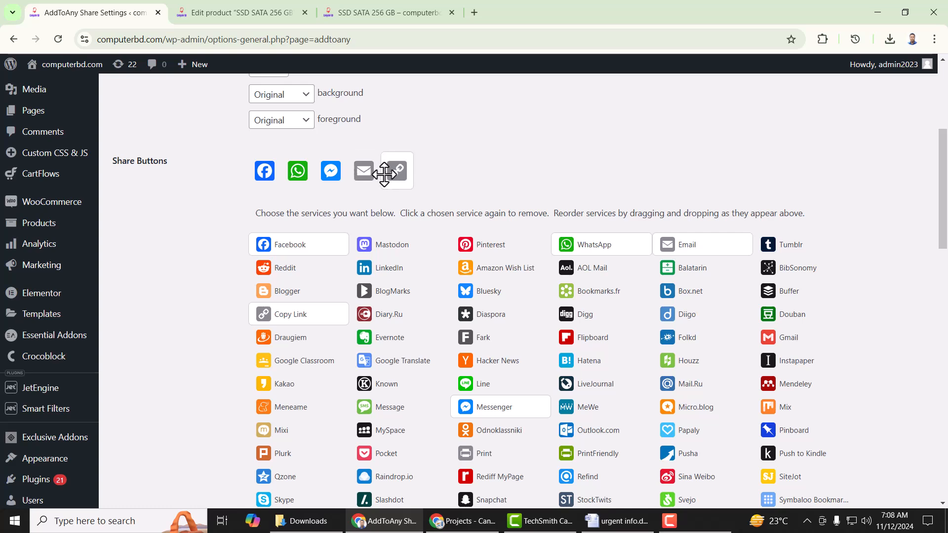
scroll(513, 310, "down", 3)
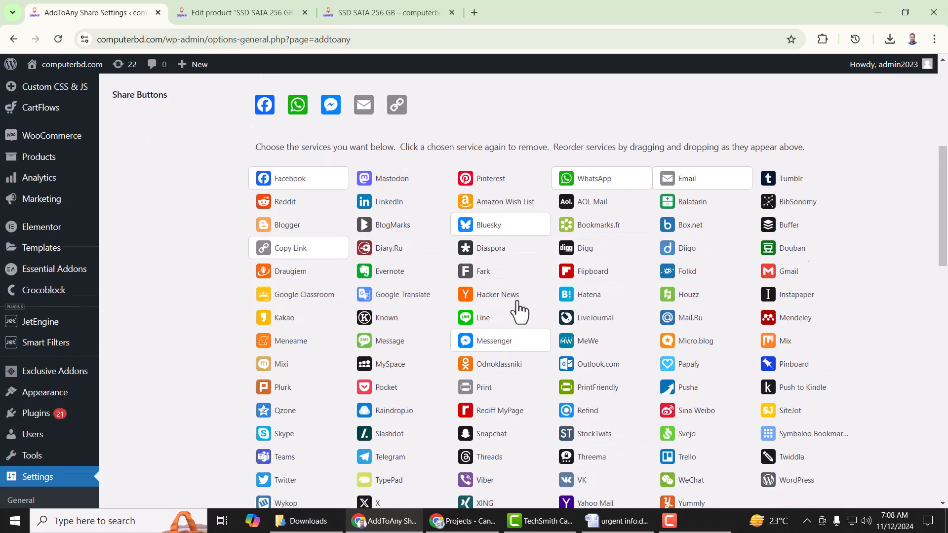
scroll(513, 310, "down", 5)
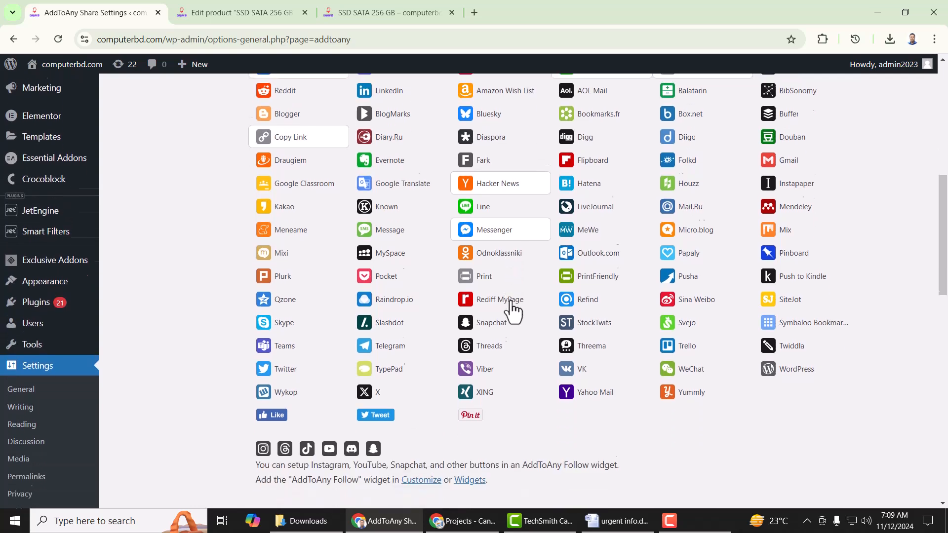
scroll(512, 312, "down", 1)
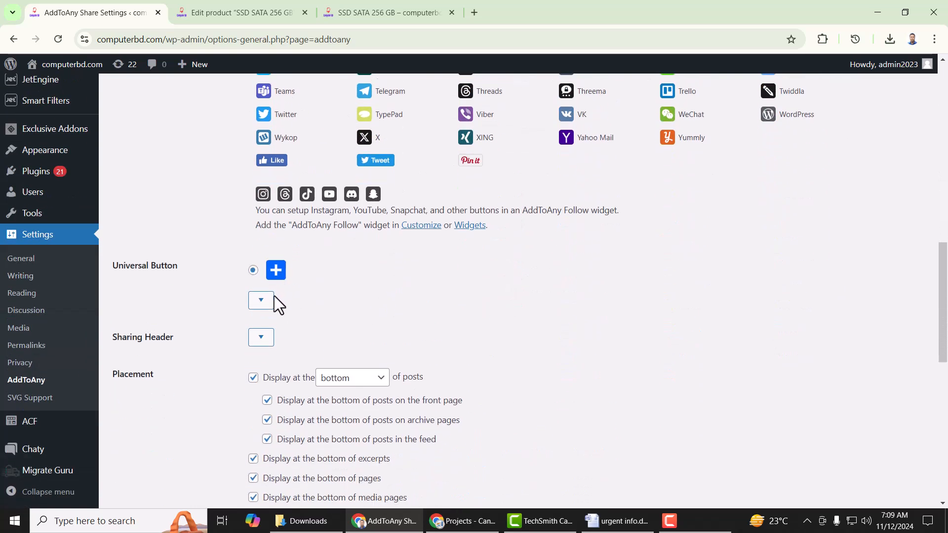
- Make the universal button text-only reading 'Share' and save the AddToAny settings
left_click(263, 304)
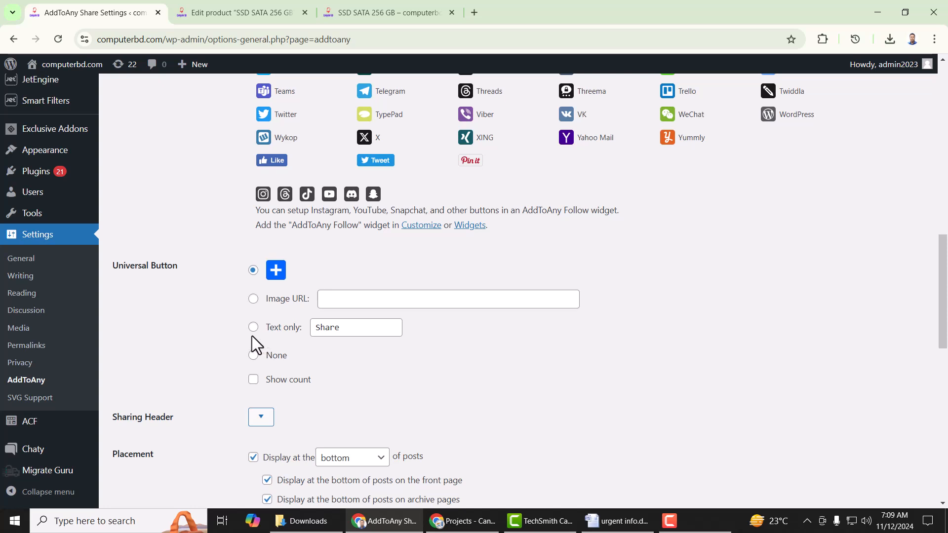
left_click(358, 329)
left_click(381, 384)
scroll(656, 307, "down", 3)
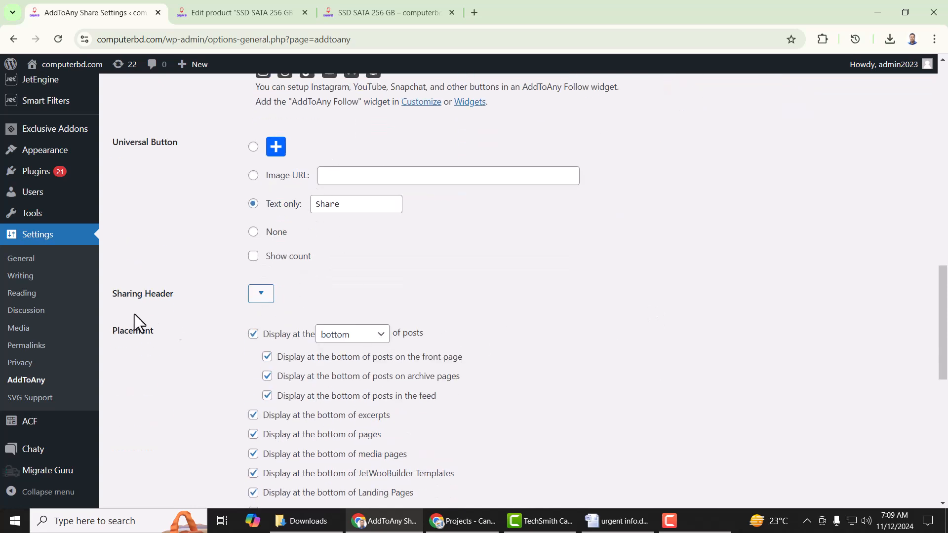
scroll(547, 319, "down", 10)
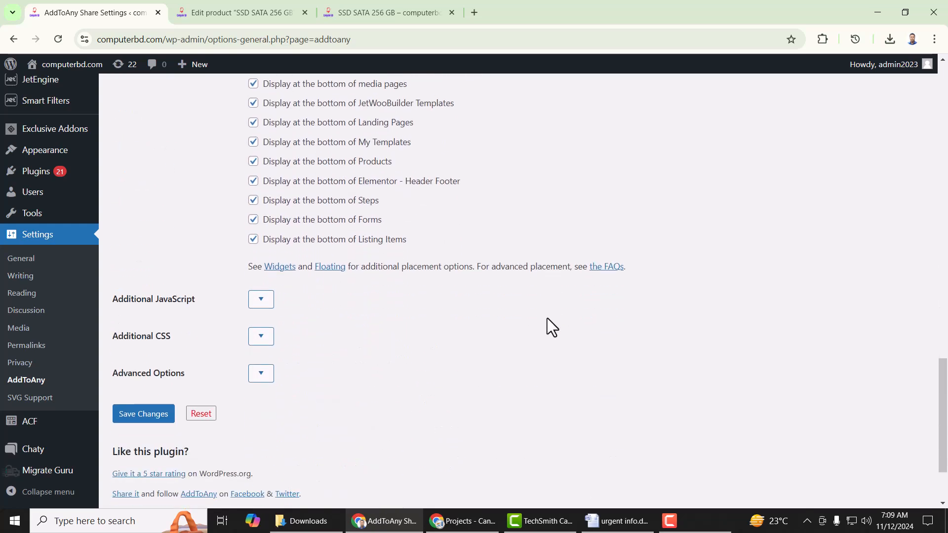
scroll(551, 327, "down", 2)
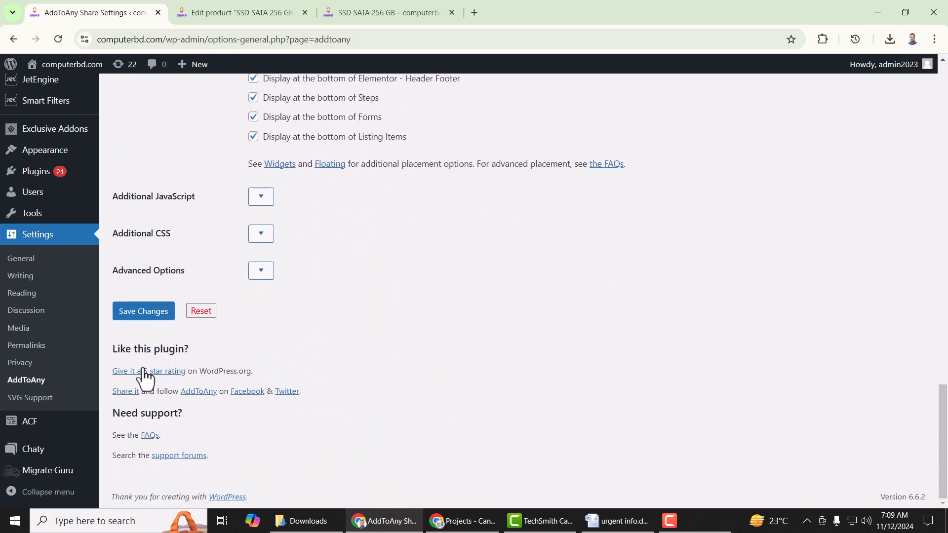
left_click(155, 315)
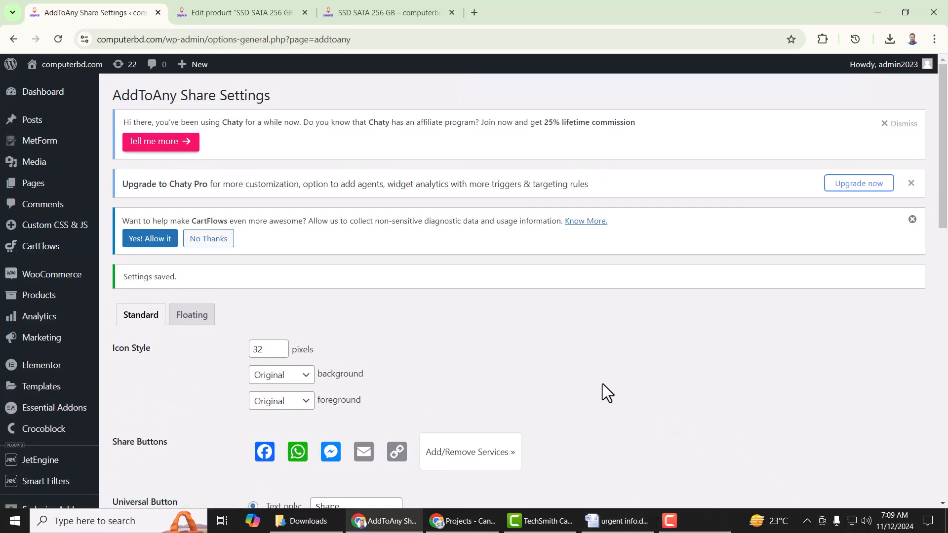
- Reload the SSD SATA 256 GB live product page and scroll to the new share buttons
left_click(256, 11)
left_click(390, 13)
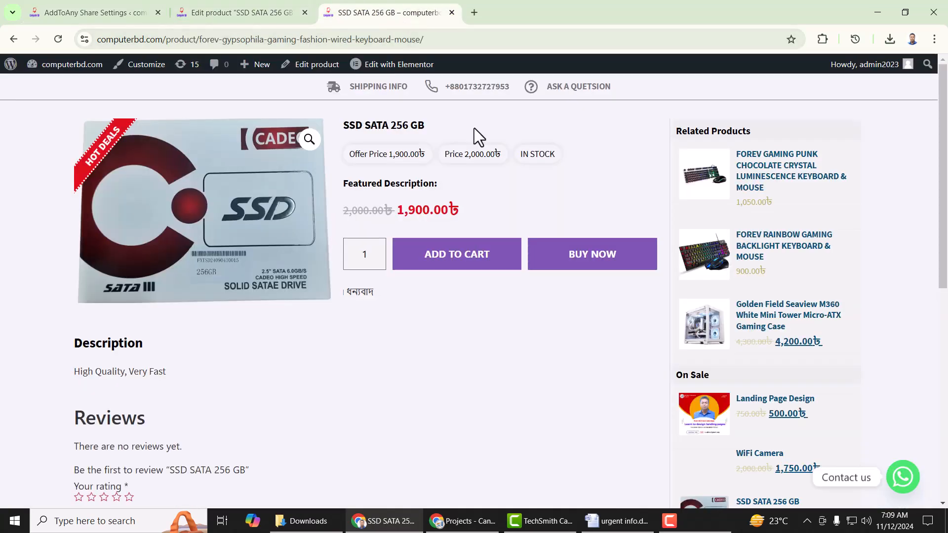
right_click(460, 355)
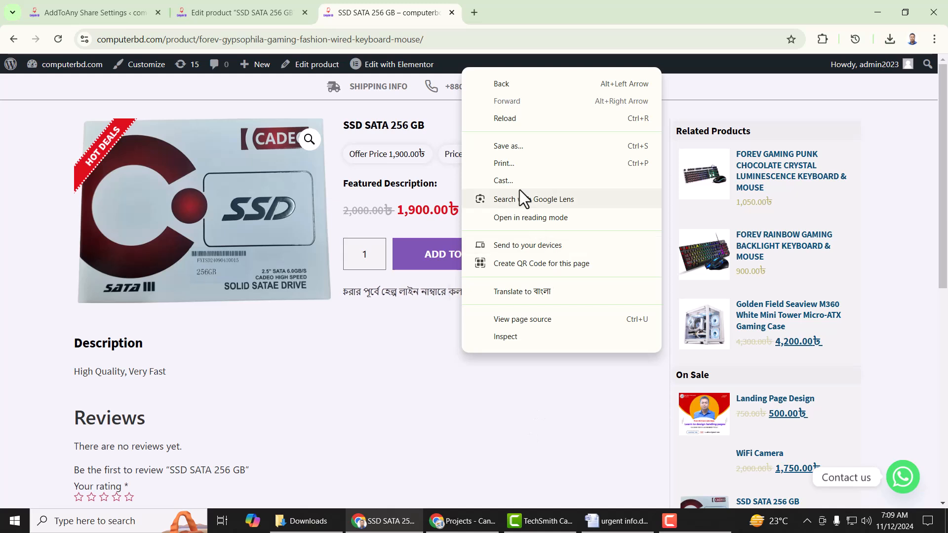
left_click(508, 117)
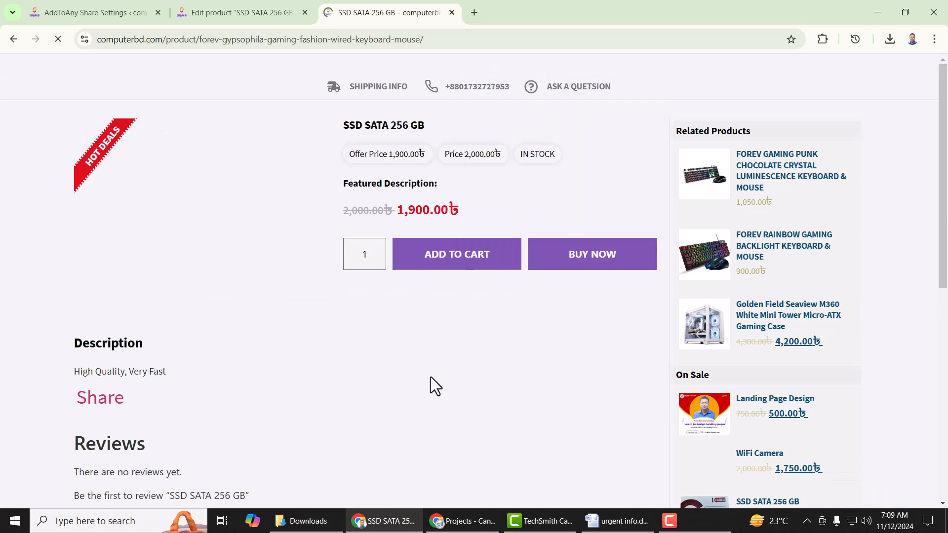
scroll(367, 369, "down", 2)
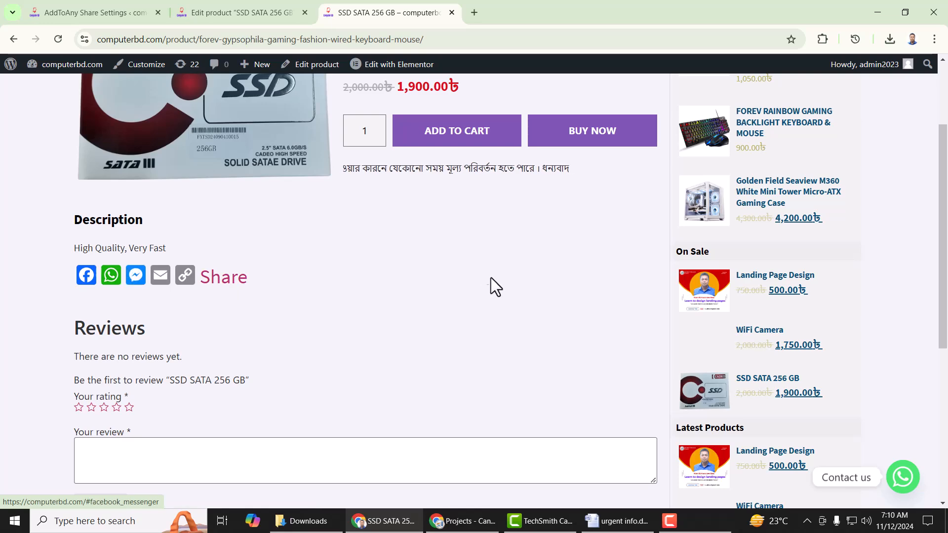
scroll(429, 292, "up", 3)
scroll(429, 294, "down", 5)
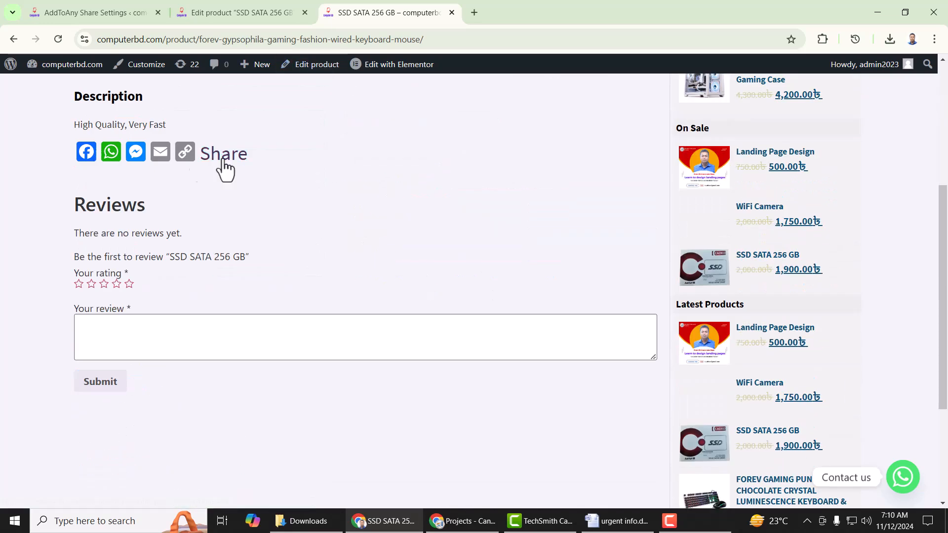
scroll(301, 183, "up", 5)
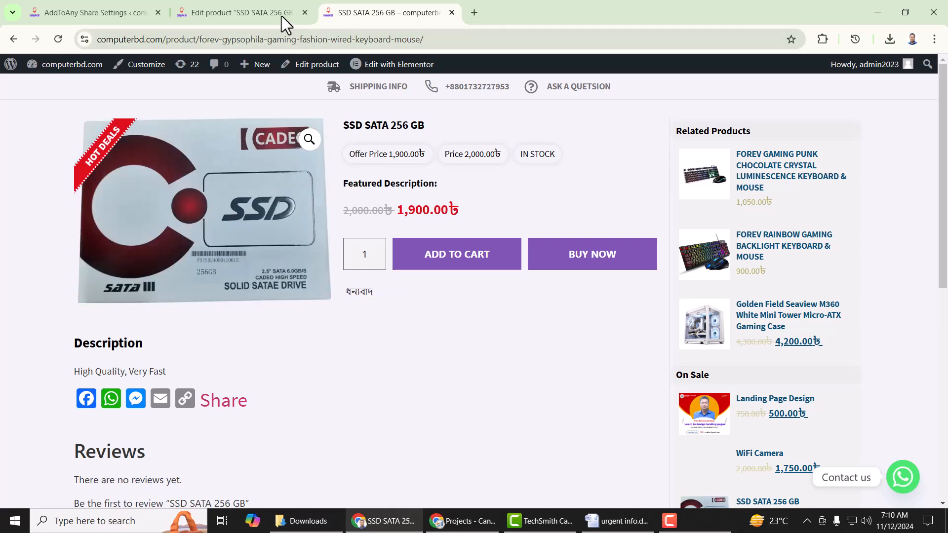
- Check the AddToAny settings and product edit tabs, then return to the live product page
left_click(118, 14)
scroll(334, 358, "down", 15)
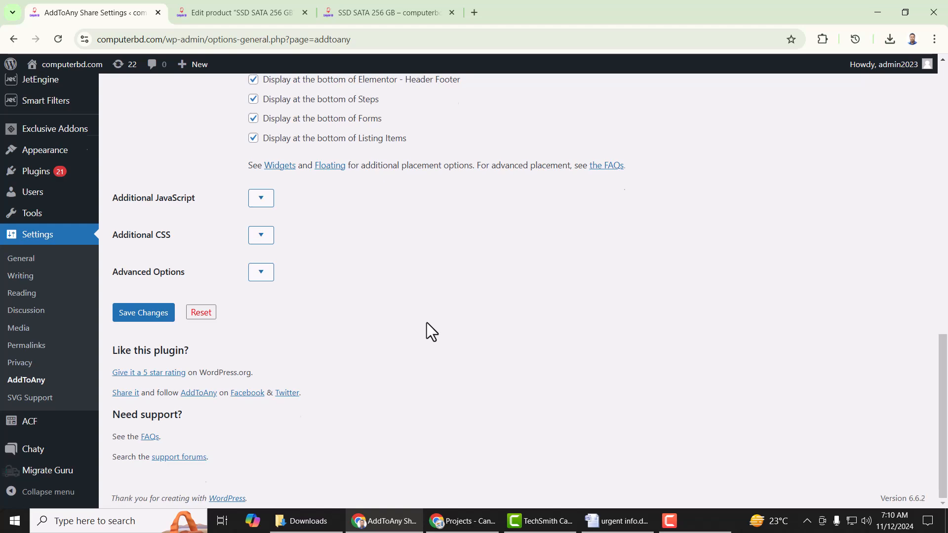
left_click(275, 18)
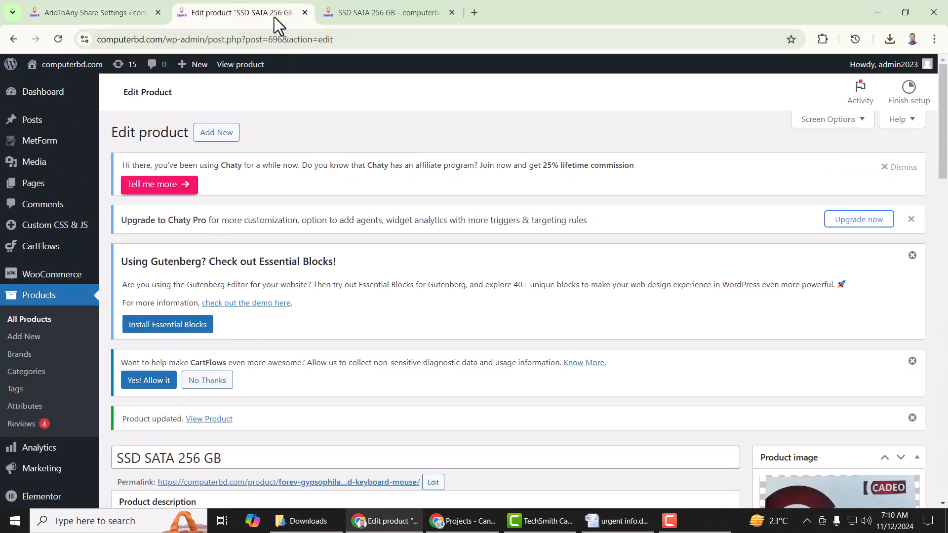
scroll(402, 364, "down", 7)
scroll(419, 71, "up", 7)
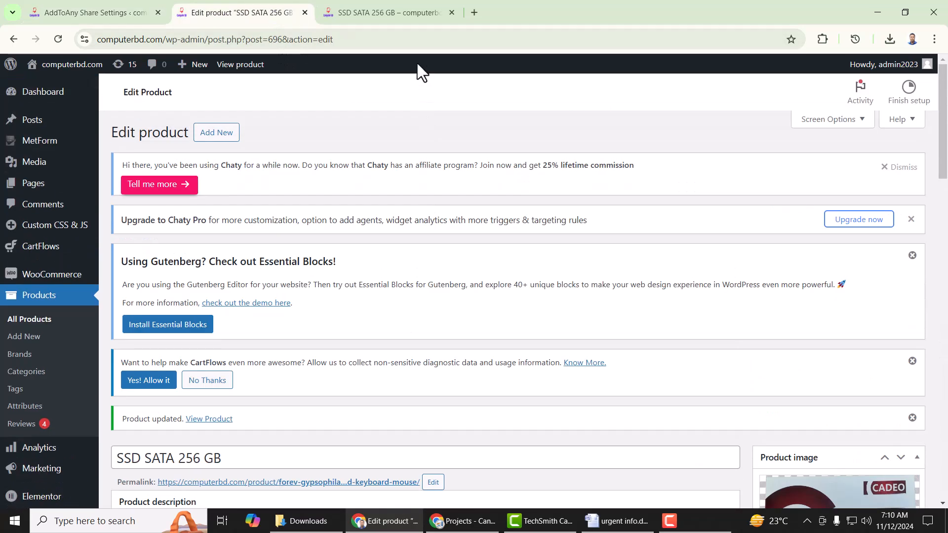
left_click(416, 8)
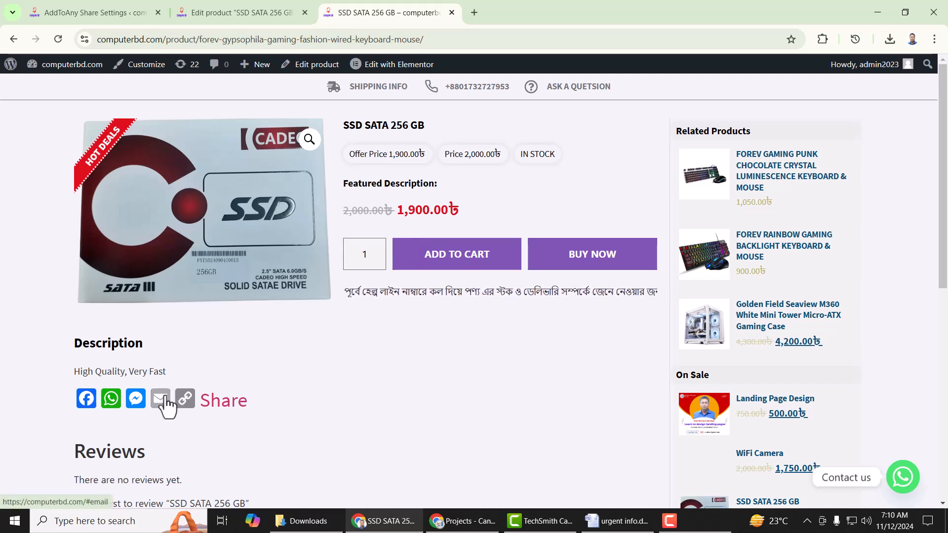